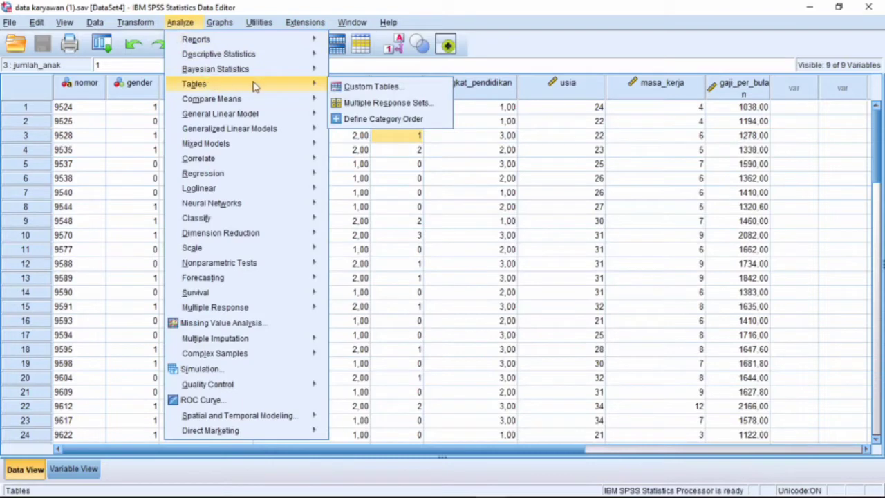
In a custom table, nest Gaji Karyawan per bulan within the Status Karyawan rows.
{"action": "left_click", "coordinate": [337, 89]}
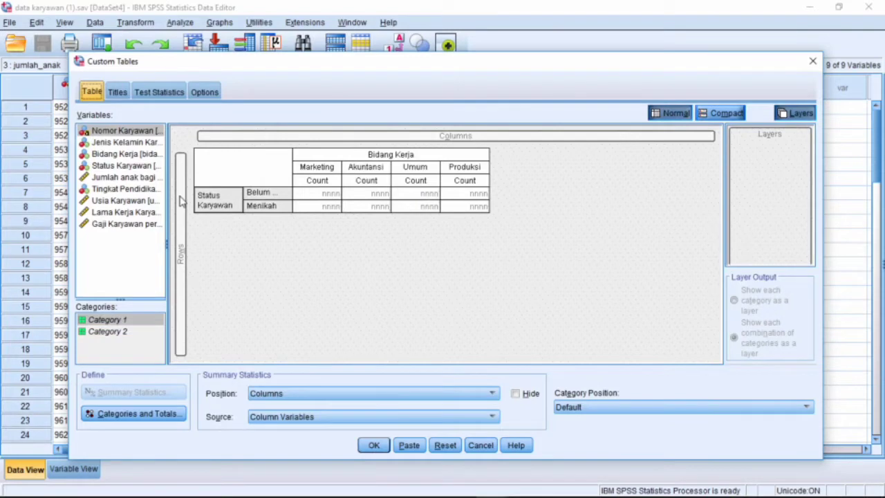
{"action": "mouse_move", "coordinate": [135, 231]}
{"action": "left_mouse_down"}
{"action": "mouse_move", "coordinate": [174, 216]}
{"action": "mouse_move", "coordinate": [285, 202]}
{"action": "left_mouse_up"}
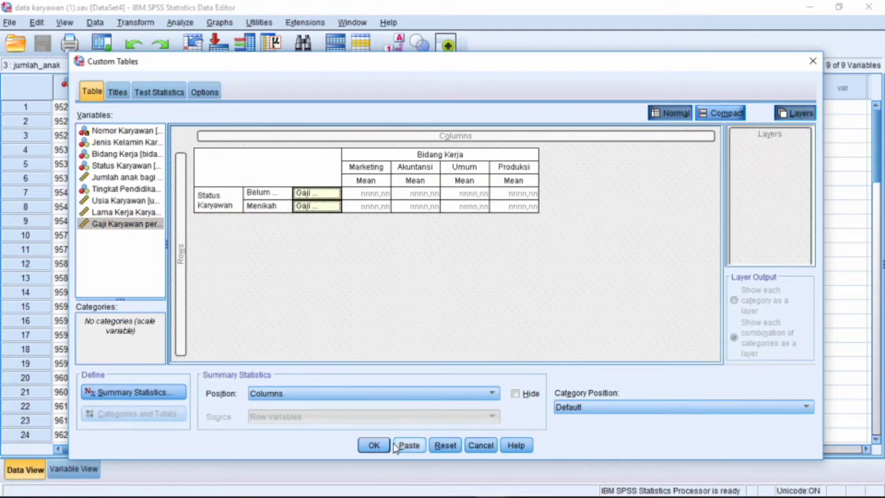
Add Maximum and Minimum to the summary statistics of Gaji Karyawan and apply them to the selection.
{"action": "left_click", "coordinate": [172, 392]}
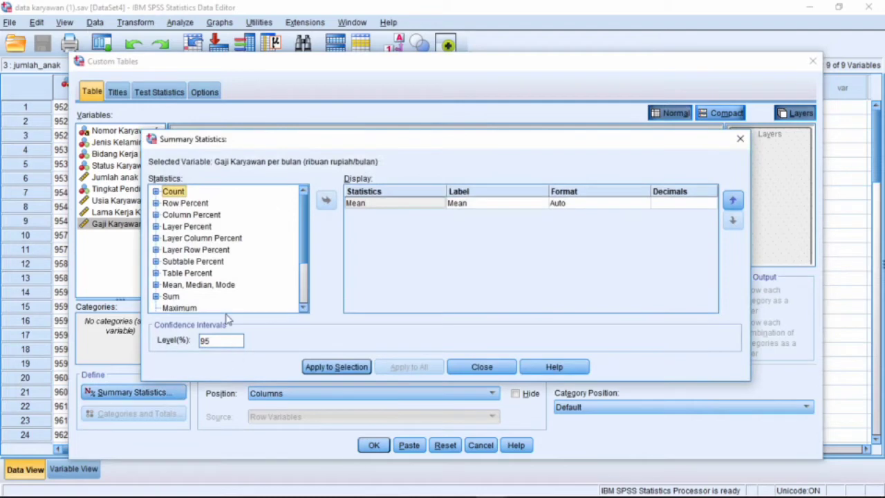
{"action": "scroll", "coordinate": [305, 266], "scroll_direction": "down", "scroll_amount": 2}
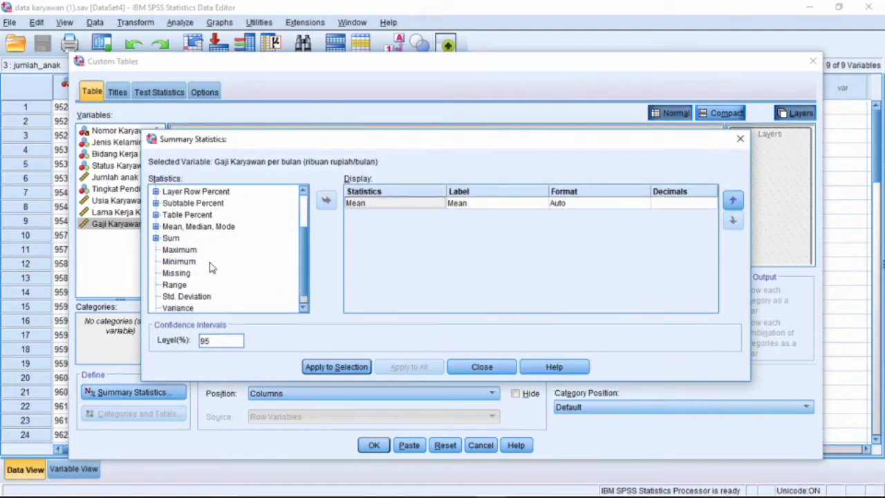
{"action": "left_click", "coordinate": [187, 251]}
{"action": "left_click", "coordinate": [326, 201]}
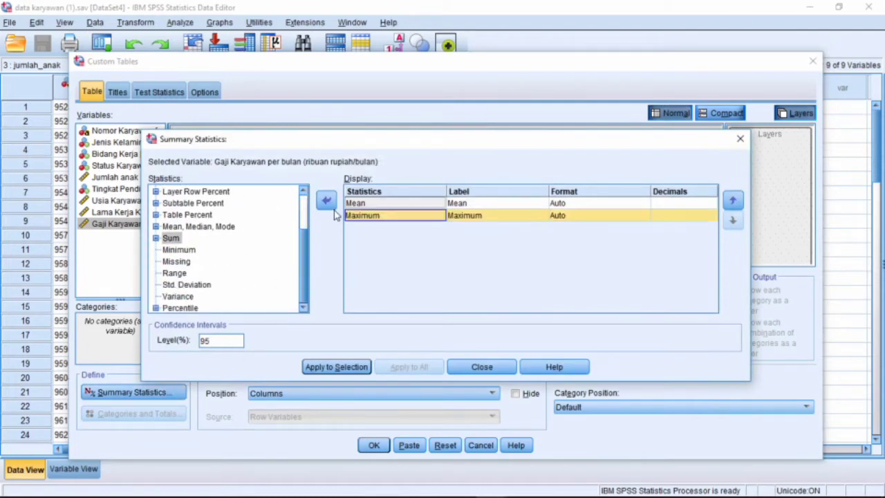
{"action": "left_click", "coordinate": [175, 250]}
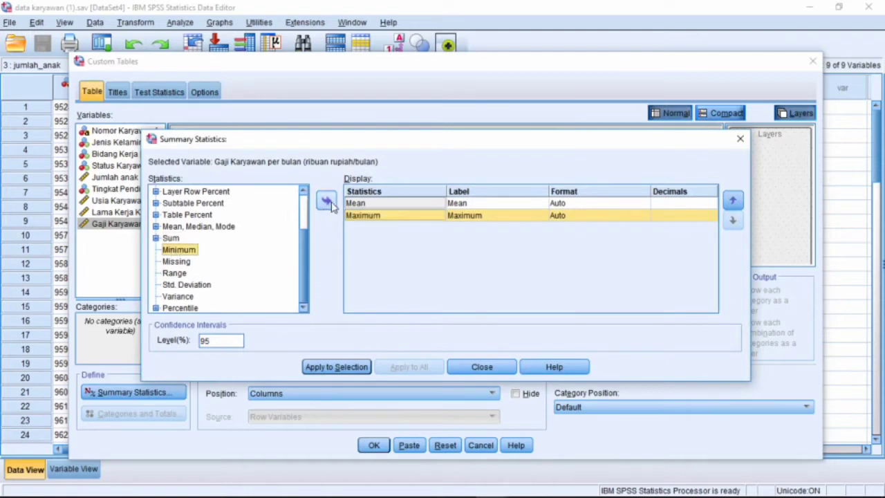
{"action": "left_click", "coordinate": [326, 200]}
{"action": "left_click", "coordinate": [313, 371]}
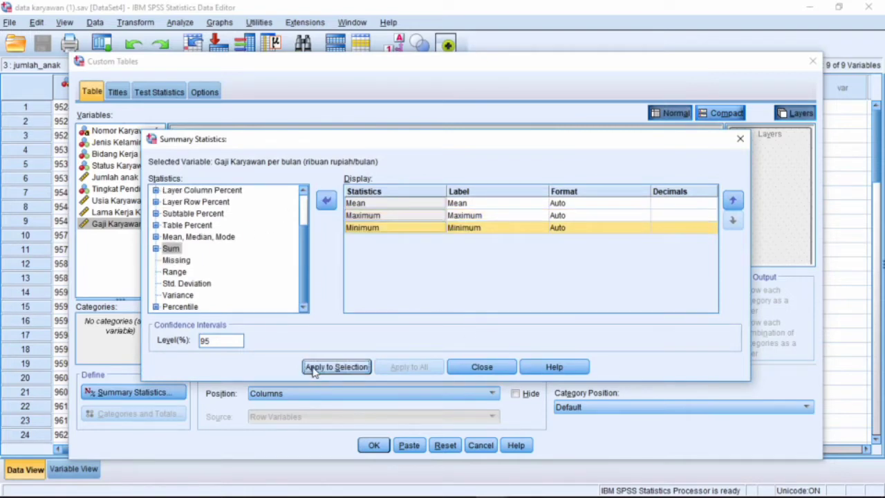
{"action": "left_click", "coordinate": [741, 140]}
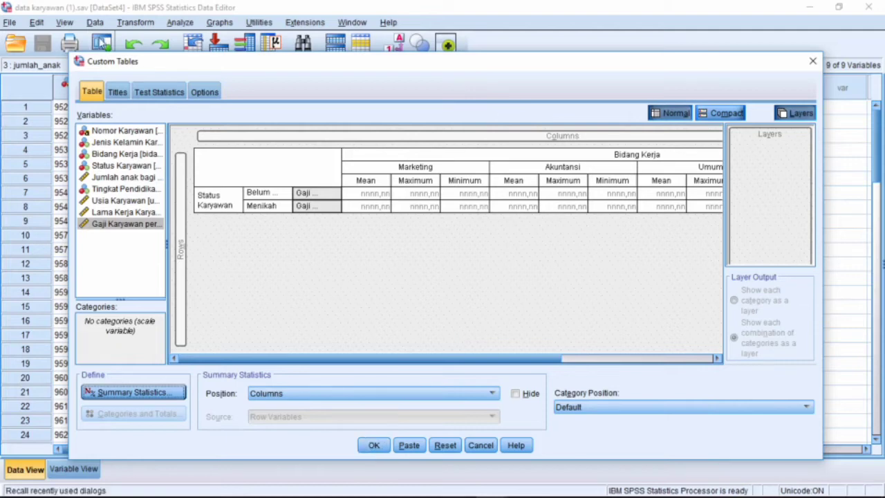
Set the table title to "KOMPOSISI GAJI KARYAWAN BELUM MENIKAH DAN TELAH MENIKAH BERDASAR BIDANG KERJA".
{"action": "left_click", "coordinate": [117, 92]}
{"action": "left_click", "coordinate": [128, 152]}
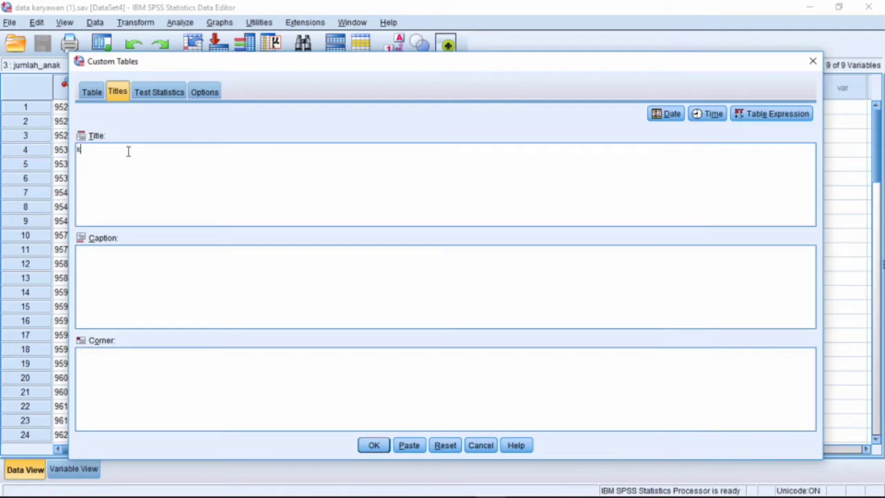
{"action": "type", "text": "KOMPOSISI GAJI KARYAWA"}
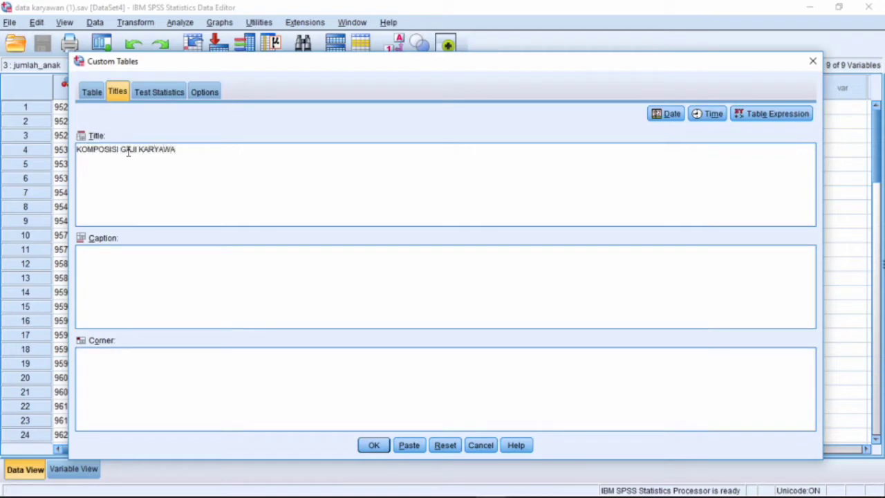
{"action": "type", "text": "N BELUM MENIKA"}
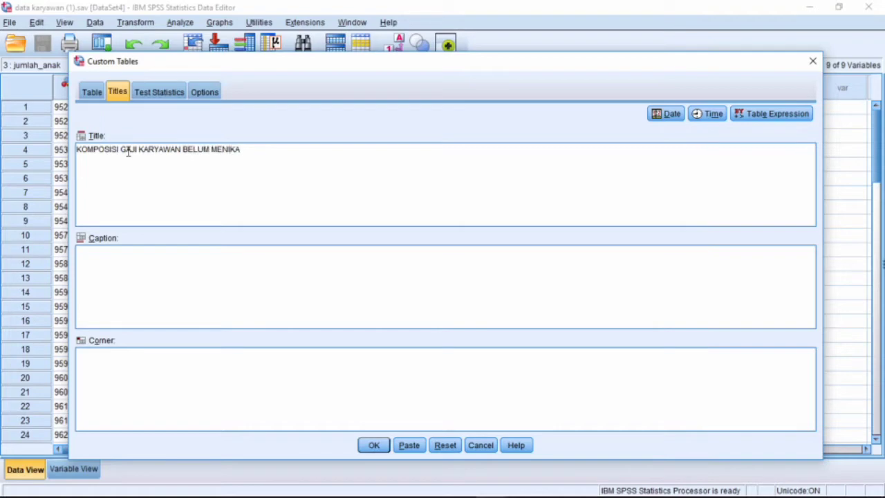
{"action": "type", "text": "H DAN TELAH MENIKAH"}
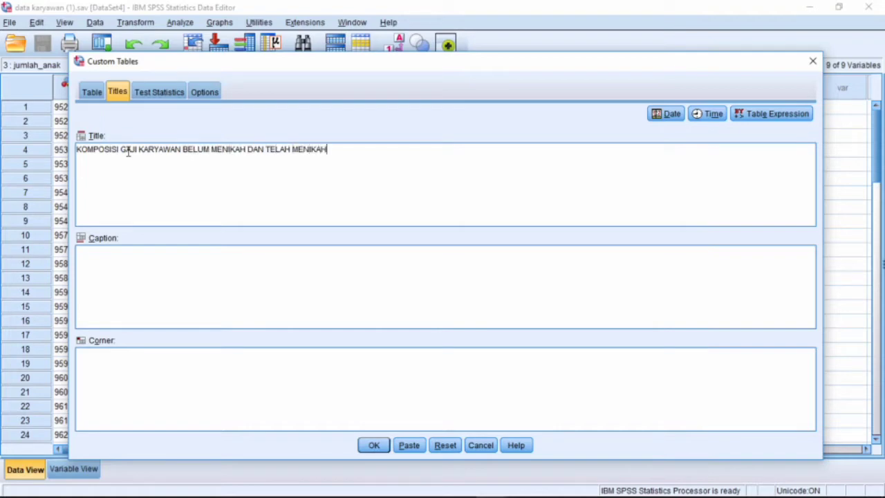
{"action": "type", "text": " BERDASAR BI"}
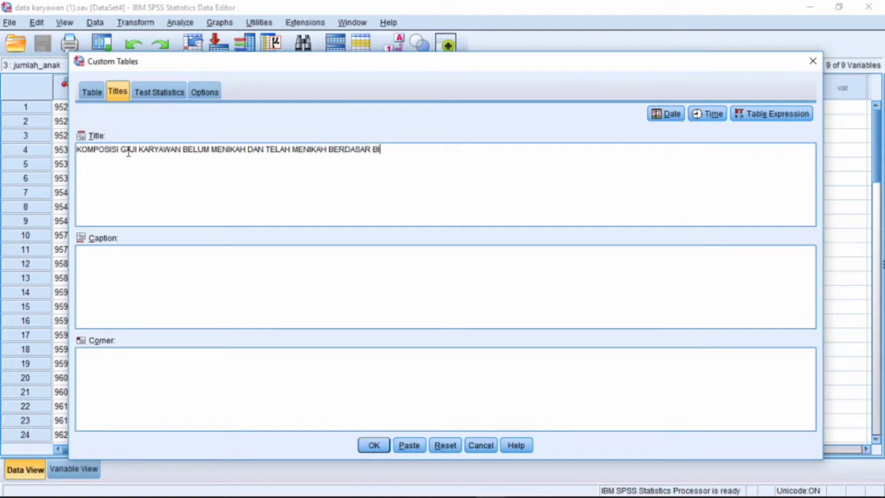
{"action": "type", "text": "DANG KERJA"}
Generate the titled custom table and review all its Bidang Kerja columns in the maximized output, then minimize the output.
{"action": "left_click", "coordinate": [370, 446]}
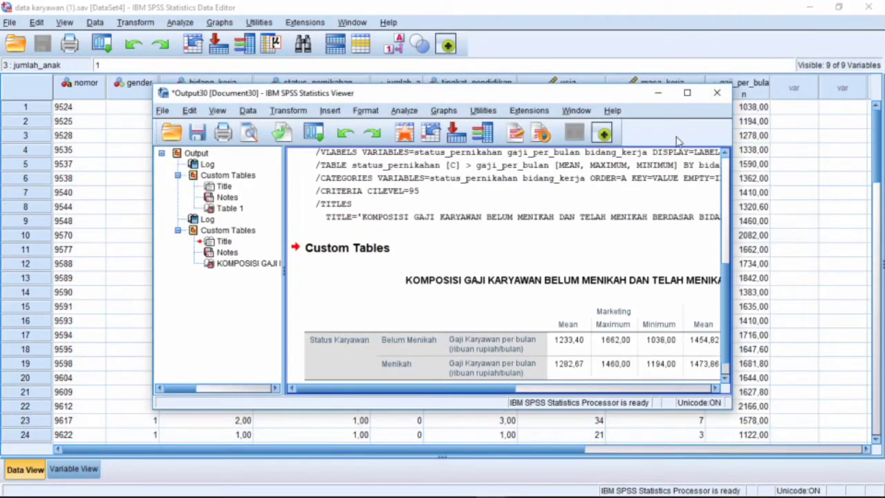
{"action": "left_click", "coordinate": [687, 93]}
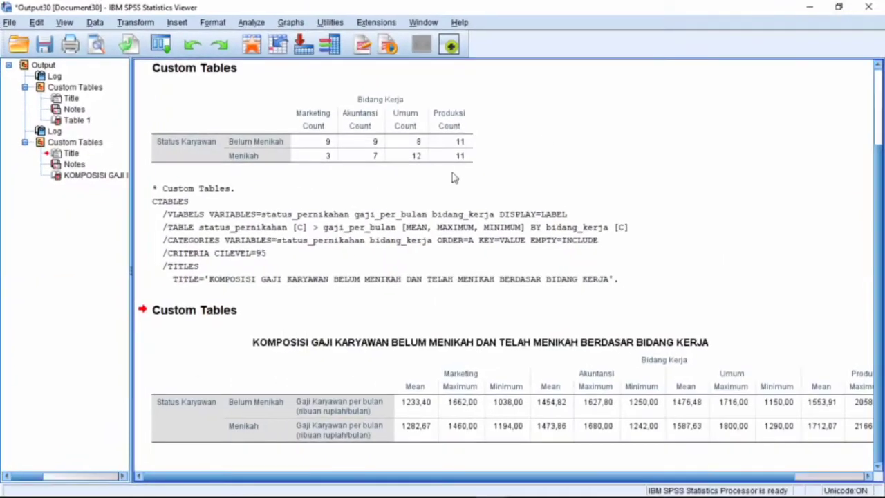
{"action": "left_click", "coordinate": [594, 476]}
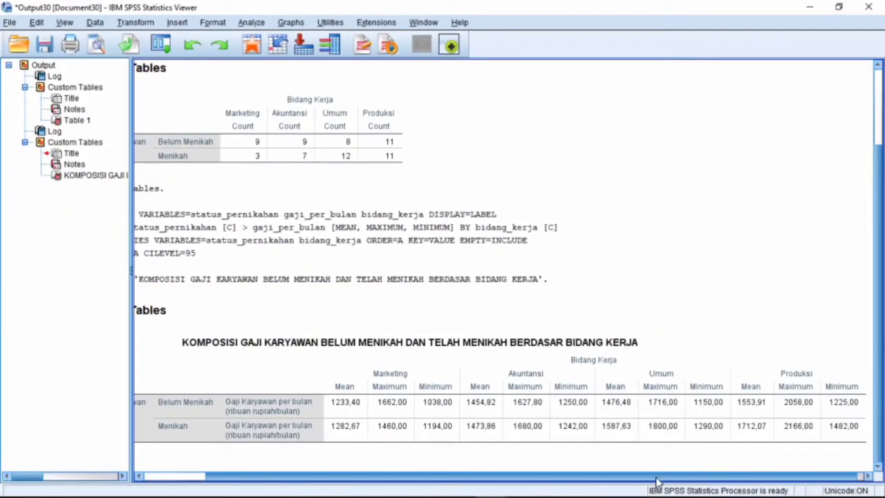
{"action": "left_click", "coordinate": [809, 7]}
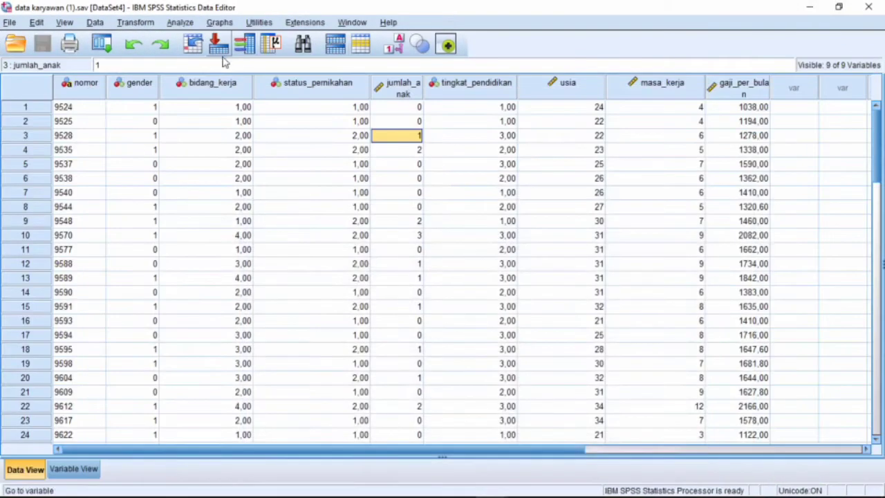
Reopen the custom table definition and nest Tingkat Pendidikan Karyawan beneath the Bidang Kerja columns.
{"action": "left_click", "coordinate": [180, 22]}
{"action": "mouse_move", "coordinate": [217, 84]}
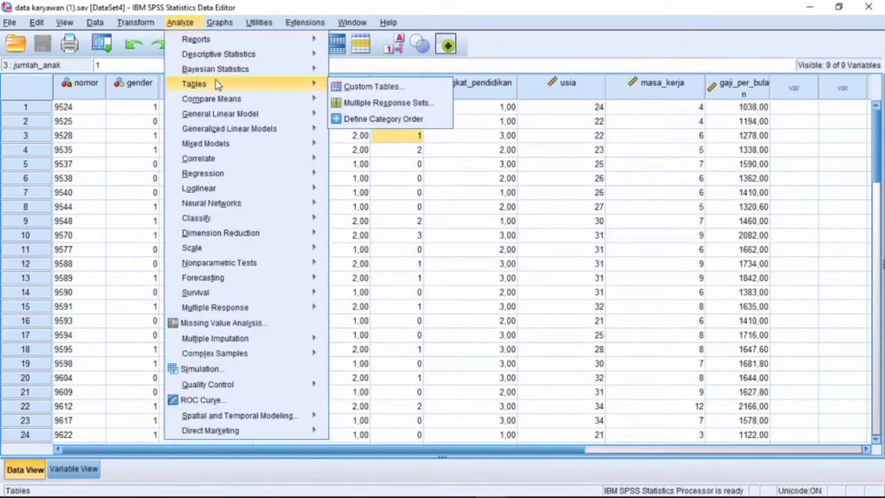
{"action": "left_click", "coordinate": [349, 86]}
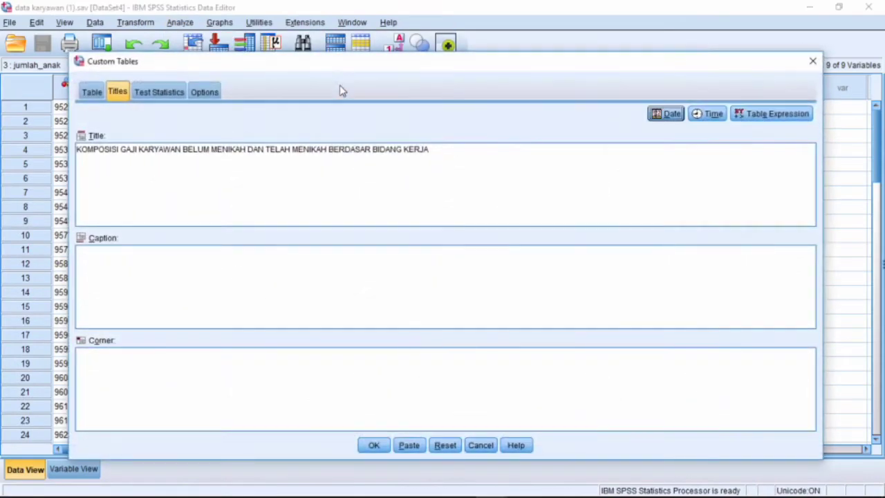
{"action": "left_click", "coordinate": [101, 97]}
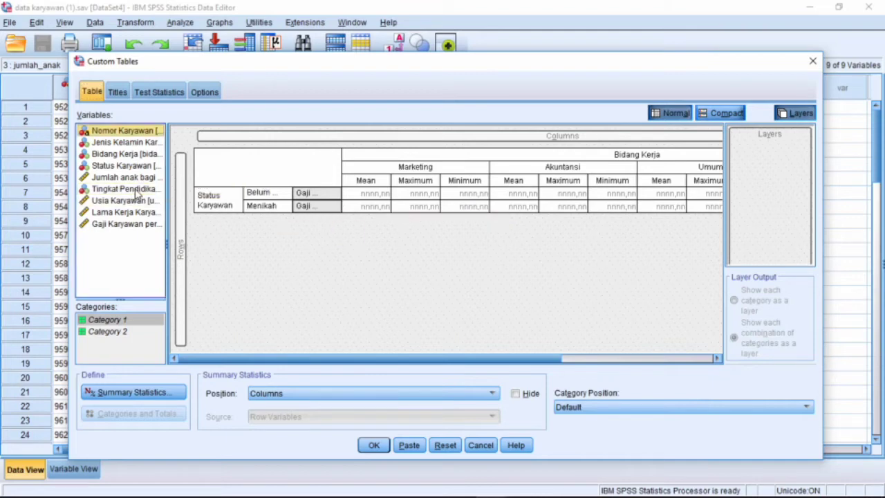
{"action": "left_click_drag", "start_coordinate": [136, 192], "coordinate": [582, 186]}
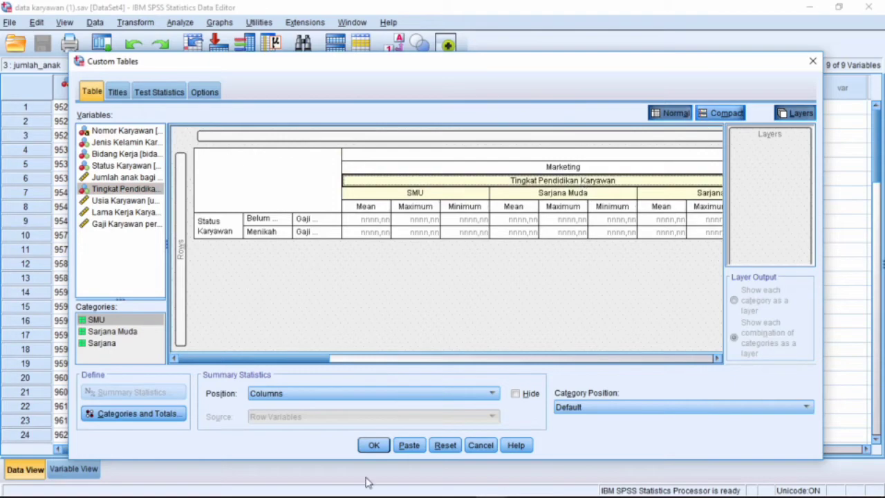
Generate the custom table with education levels and compare it with the earlier tables in the maximized output.
{"action": "left_click", "coordinate": [372, 447]}
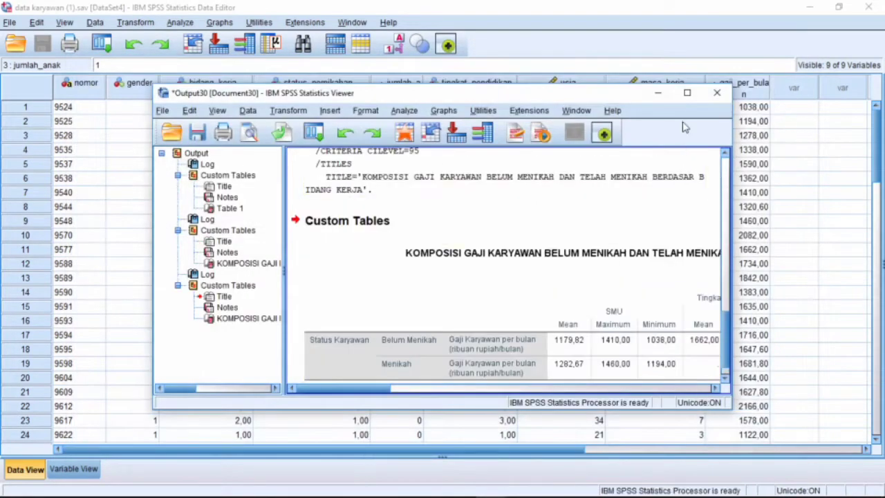
{"action": "left_click", "coordinate": [688, 92]}
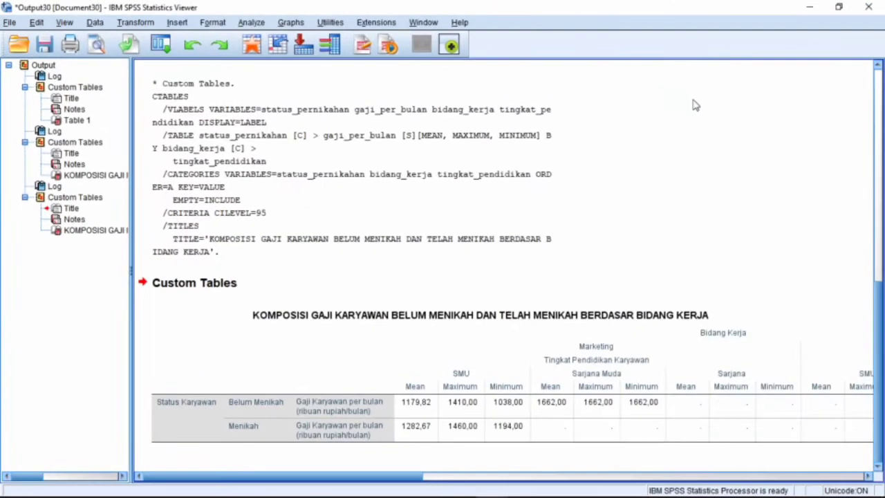
{"action": "left_click", "coordinate": [879, 278]}
{"action": "scroll", "coordinate": [880, 289], "scroll_direction": "down", "scroll_amount": 8}
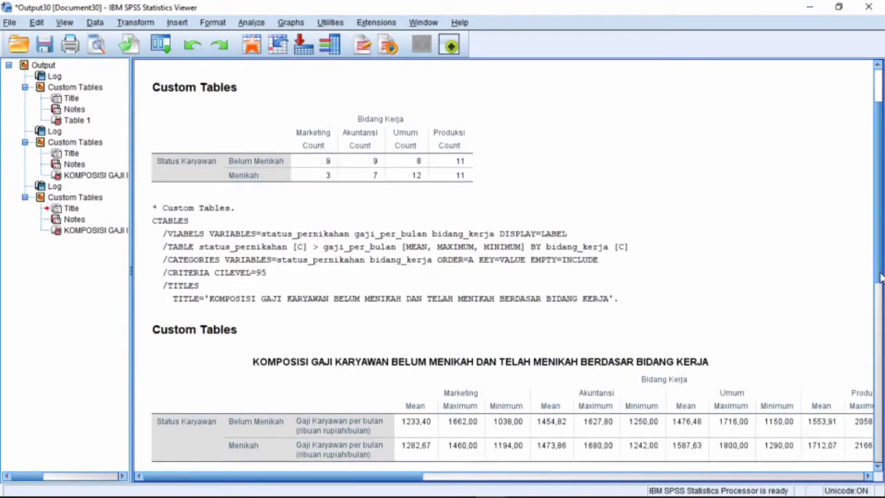
{"action": "scroll", "coordinate": [505, 266], "scroll_direction": "down", "scroll_amount": 4}
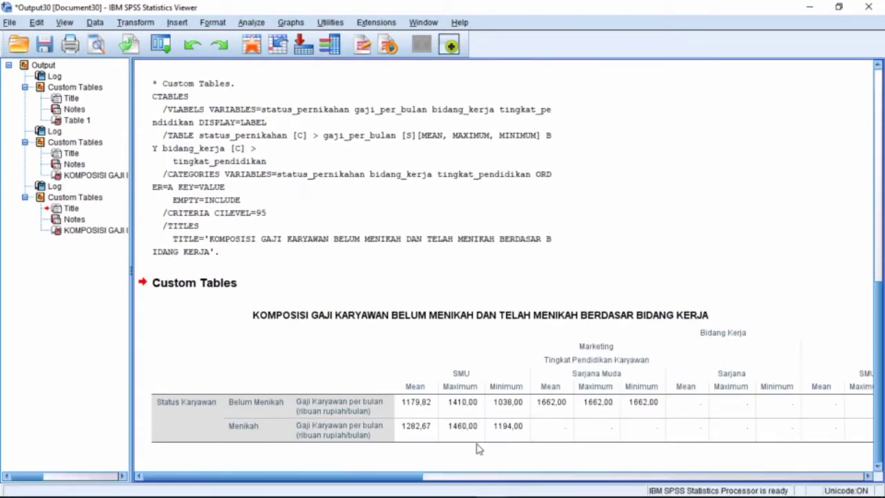
Transpose the rows and columns of the newest pivot table and close its editor.
{"action": "double_click", "coordinate": [310, 412]}
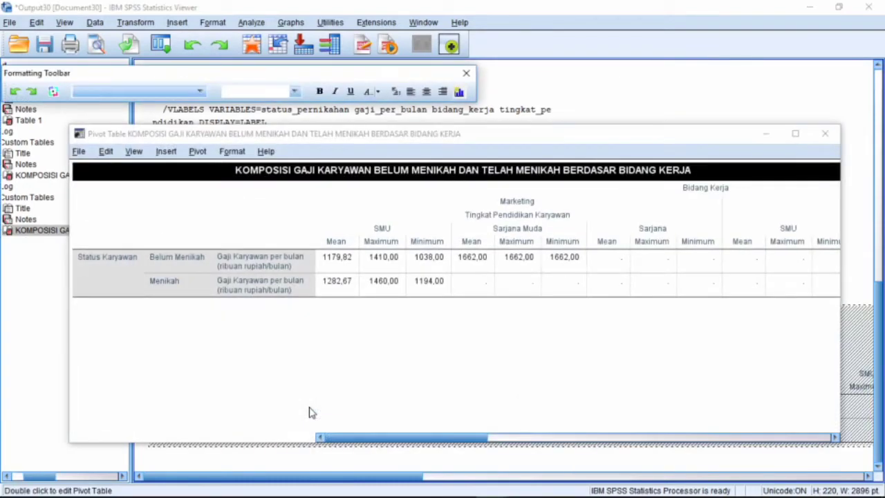
{"action": "left_click", "coordinate": [198, 151]}
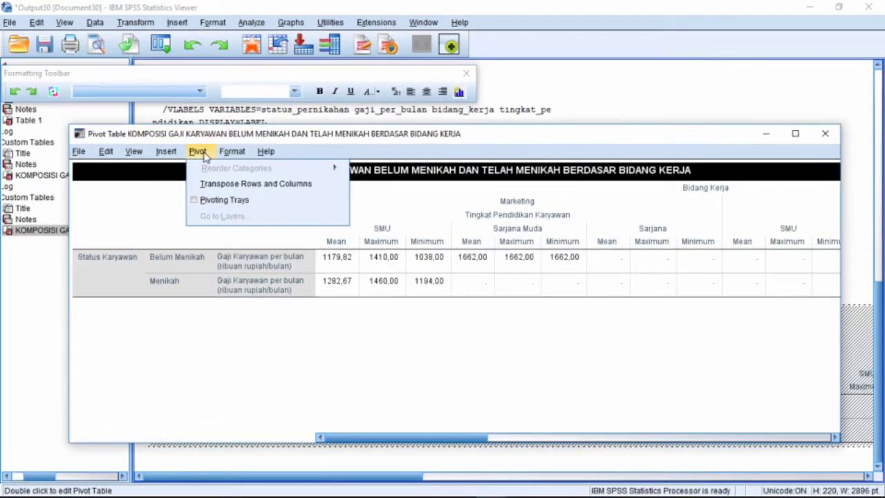
{"action": "left_click", "coordinate": [229, 184]}
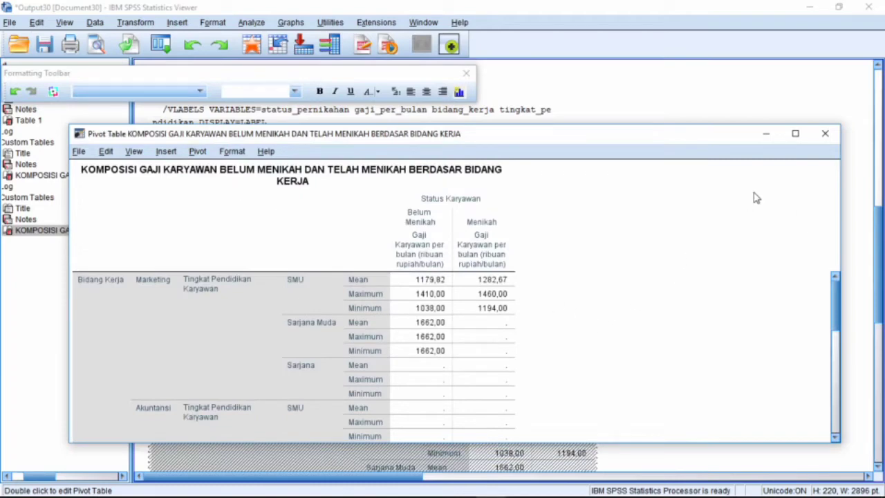
{"action": "left_click", "coordinate": [826, 133]}
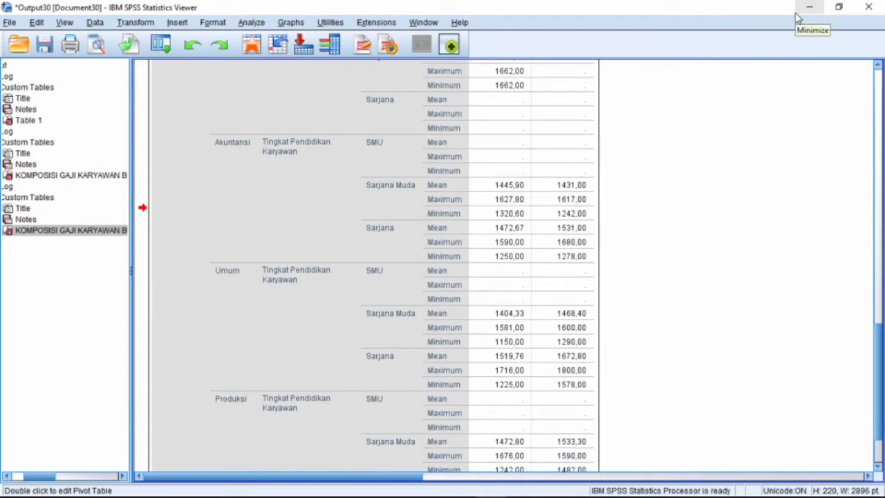
Close the output document without saving its contents.
{"action": "left_click", "coordinate": [871, 11]}
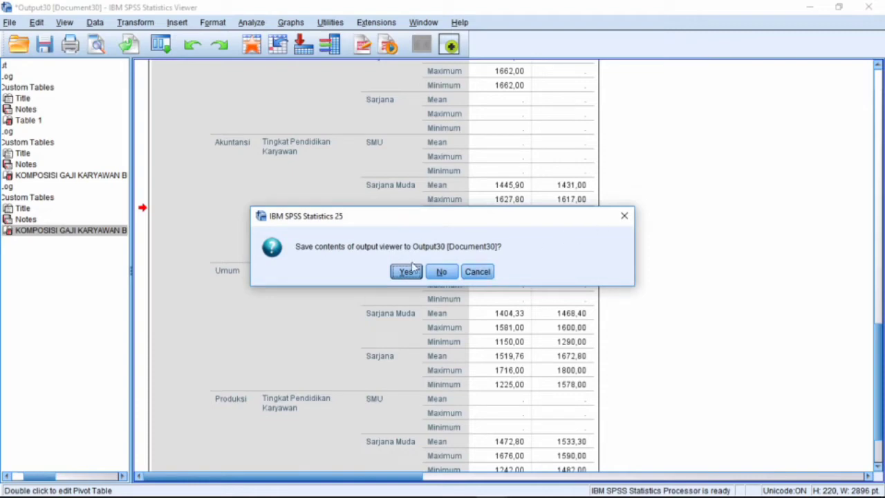
{"action": "left_click", "coordinate": [434, 273]}
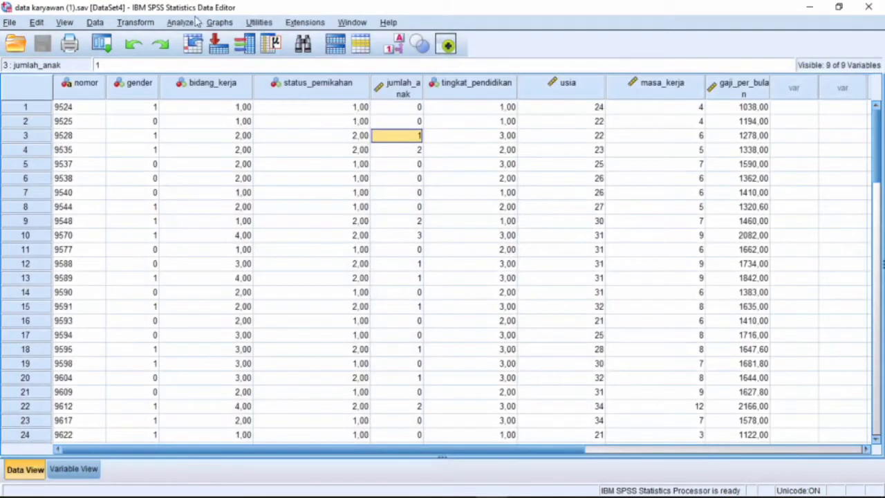
Reopen the custom table definition and remove Status Karyawan from the rows.
{"action": "left_click", "coordinate": [186, 23]}
{"action": "mouse_move", "coordinate": [311, 83]}
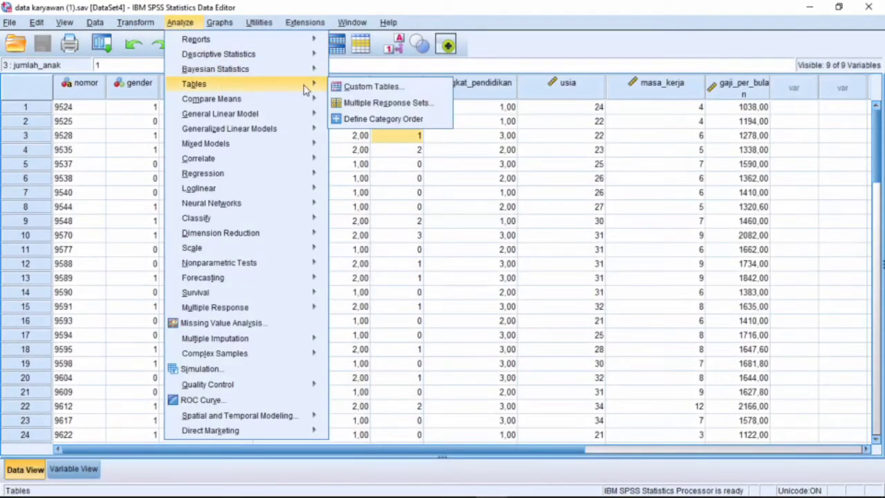
{"action": "left_click", "coordinate": [341, 87]}
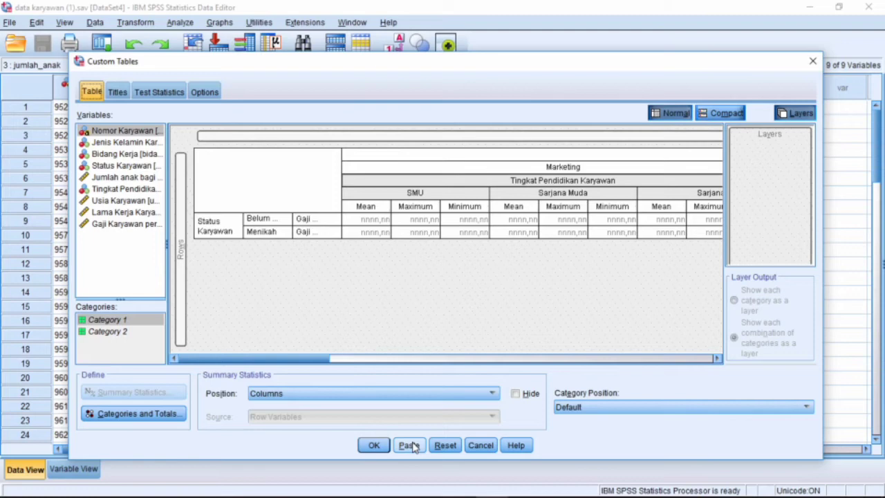
{"action": "left_click", "coordinate": [218, 234]}
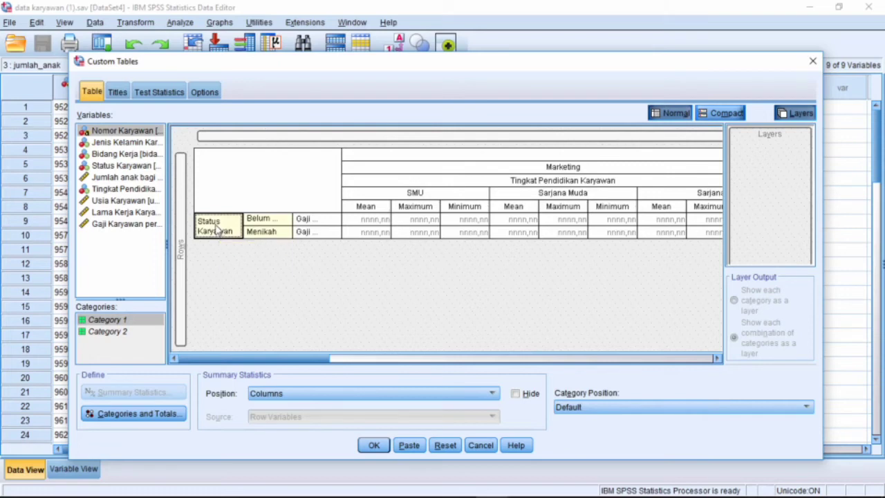
{"action": "left_click_drag", "start_coordinate": [216, 230], "coordinate": [108, 170]}
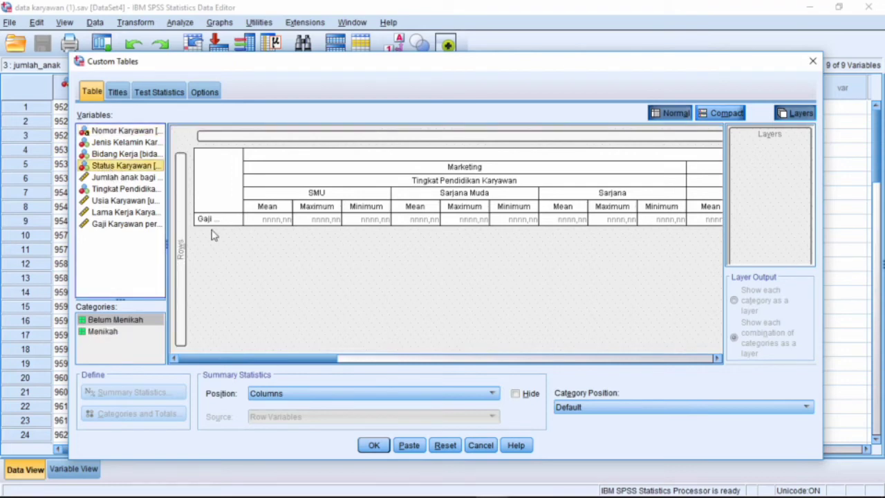
Remove Gaji Karyawan from the table, move Tingkat Pendidikan from columns to rows, and nest Usia Karyawan inside it.
{"action": "left_click_drag", "start_coordinate": [213, 228], "coordinate": [124, 231]}
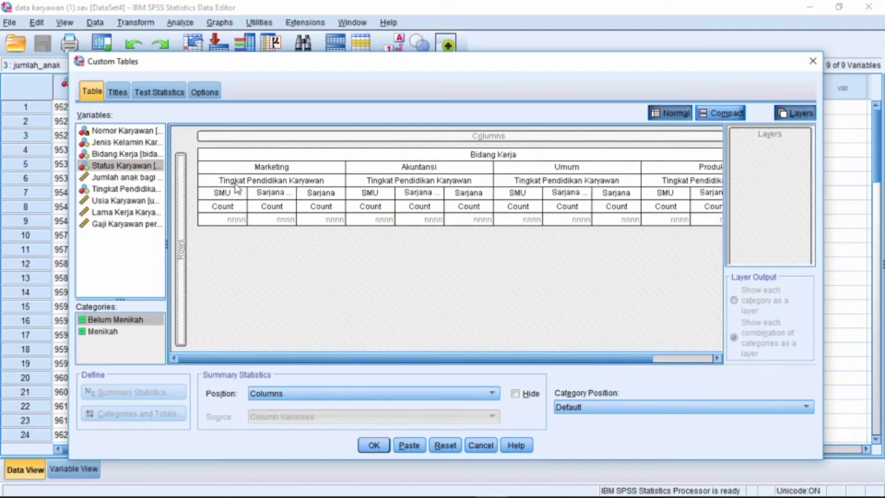
{"action": "left_click_drag", "start_coordinate": [233, 193], "coordinate": [181, 266]}
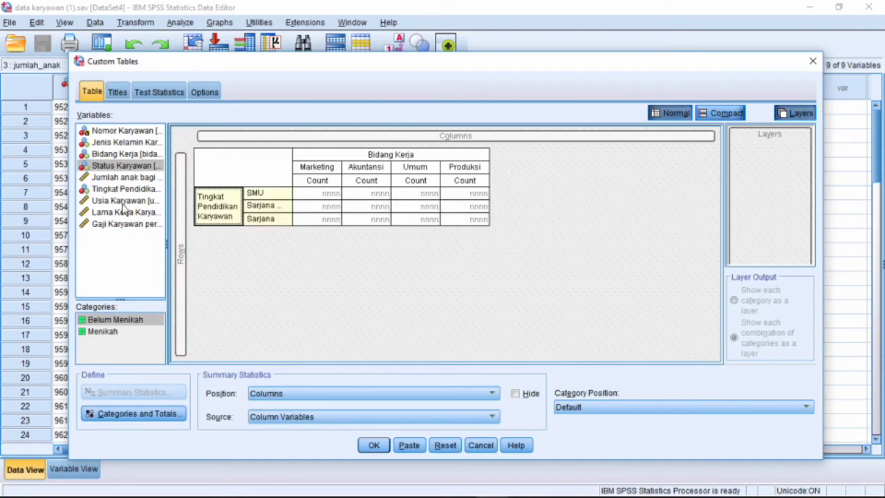
{"action": "left_click_drag", "start_coordinate": [123, 200], "coordinate": [291, 213]}
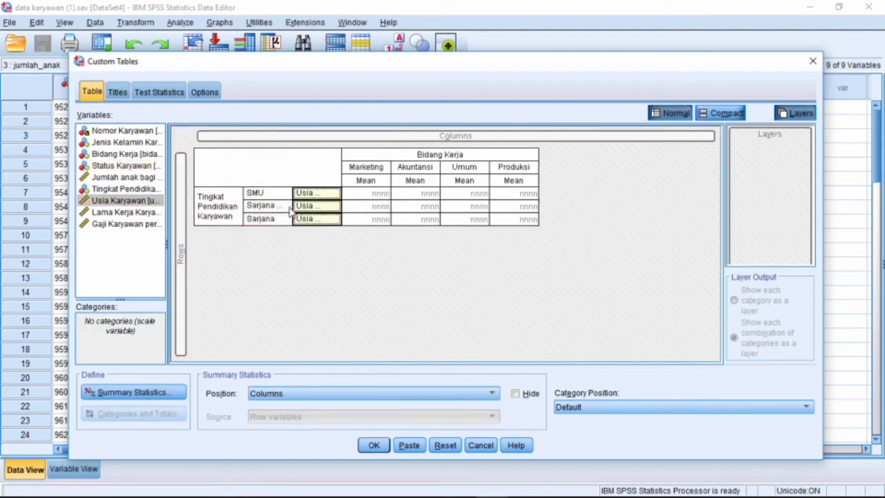
{"action": "left_click", "coordinate": [787, 115]}
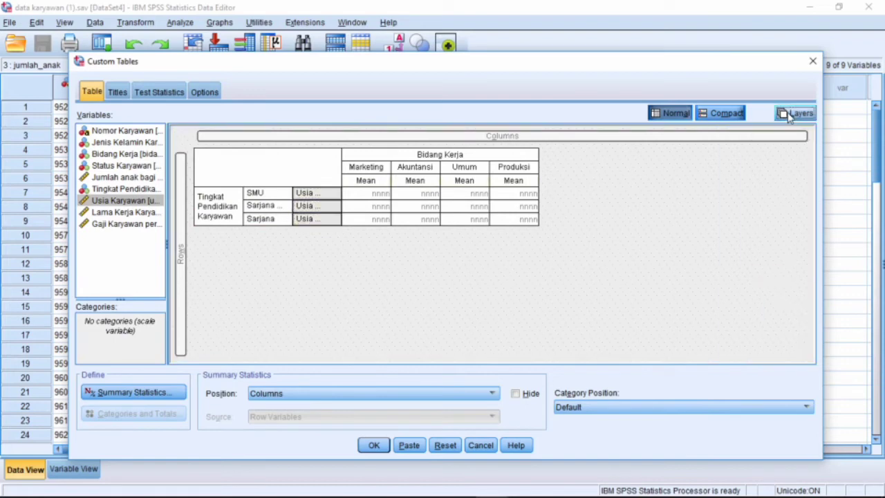
{"action": "left_click", "coordinate": [790, 115]}
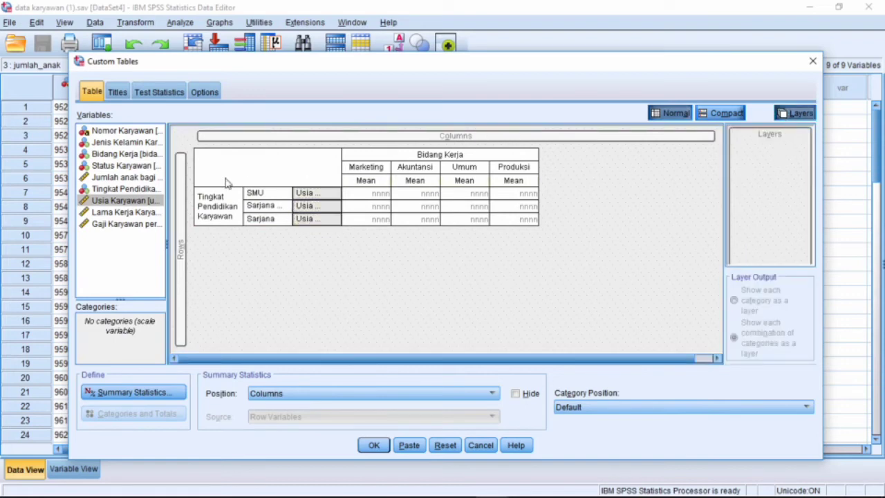
{"action": "left_click_drag", "start_coordinate": [119, 143], "coordinate": [766, 140]}
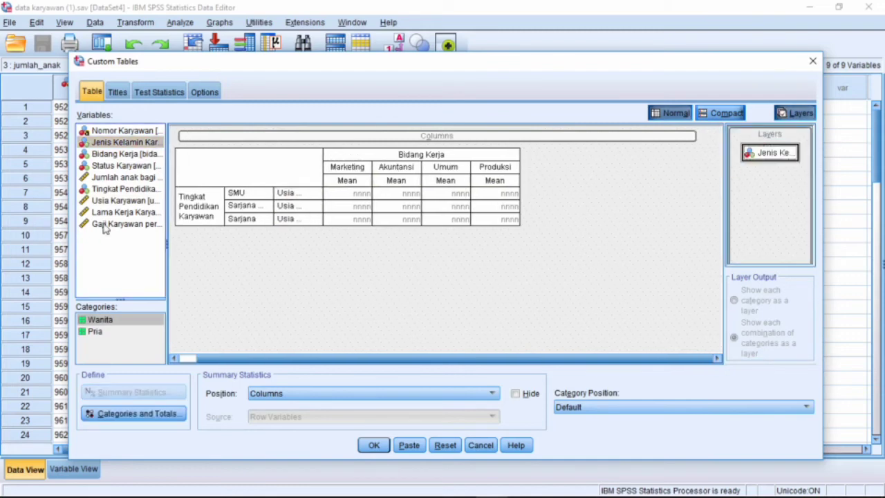
{"action": "left_click_drag", "start_coordinate": [120, 167], "coordinate": [751, 162]}
{"action": "left_click_drag", "start_coordinate": [749, 159], "coordinate": [749, 159]}
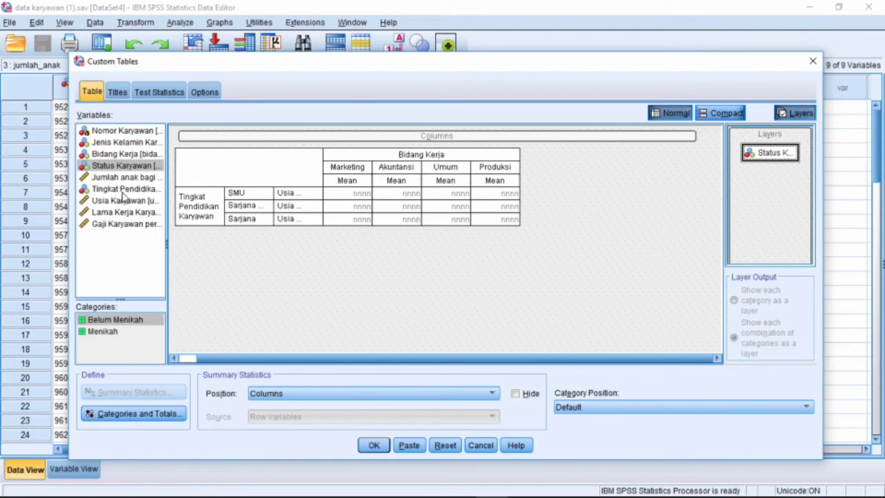
{"action": "left_click_drag", "start_coordinate": [747, 153], "coordinate": [131, 241]}
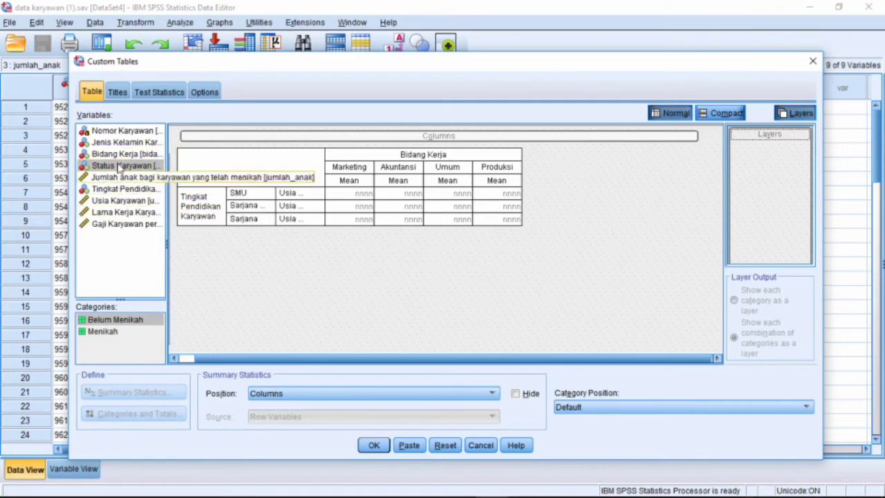
Add Jenis Kelamin and Status Karyawan as layers, showing each combination of categories as a layer, and generate the table.
{"action": "left_click_drag", "start_coordinate": [125, 142], "coordinate": [785, 146]}
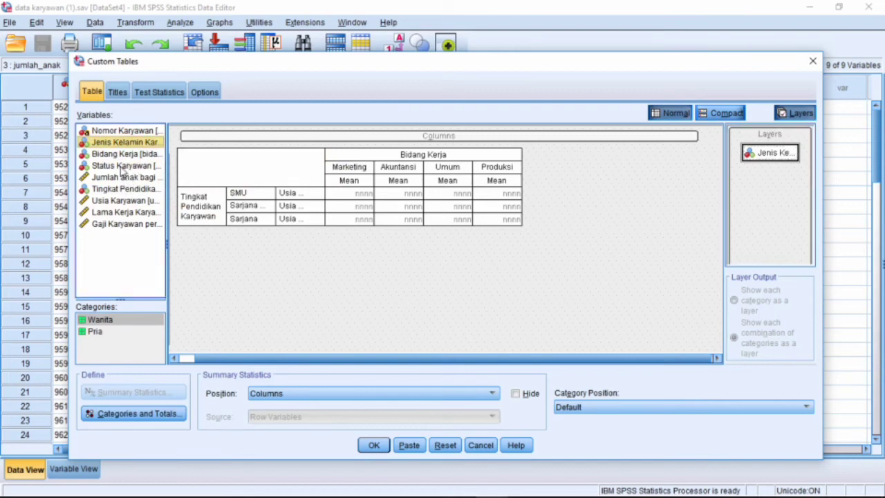
{"action": "left_click_drag", "start_coordinate": [123, 166], "coordinate": [776, 166]}
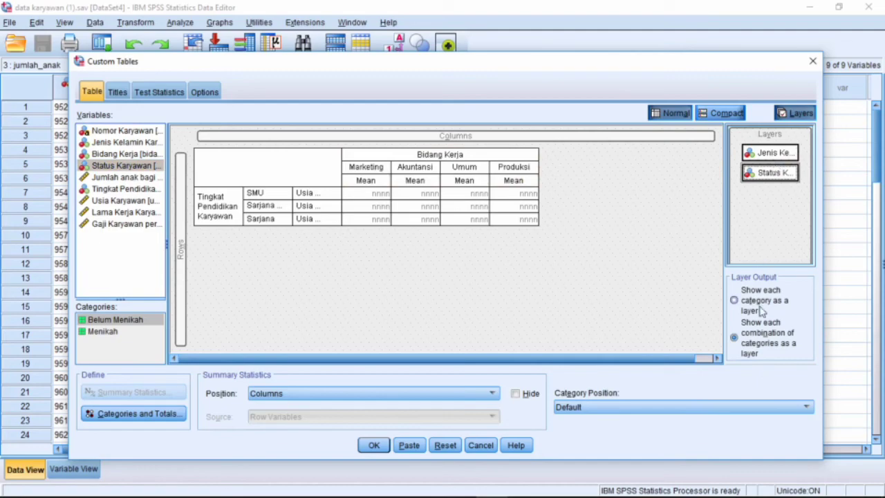
{"action": "left_click", "coordinate": [757, 343]}
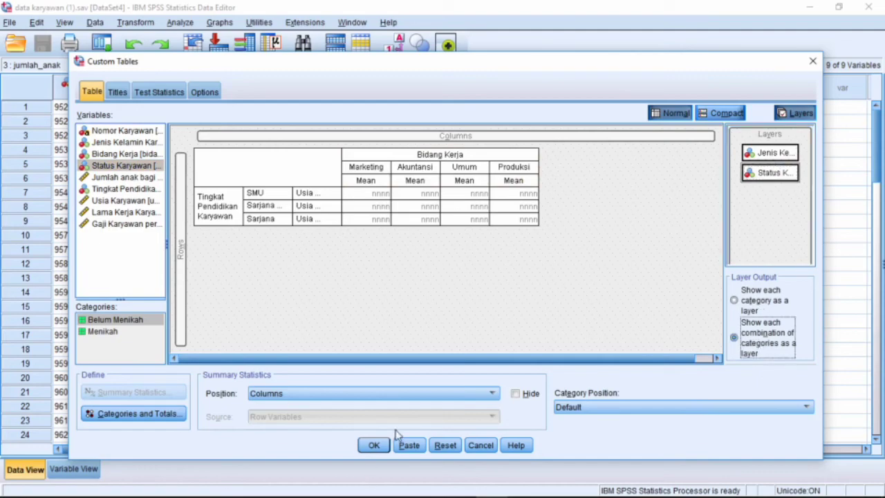
{"action": "left_click", "coordinate": [374, 446]}
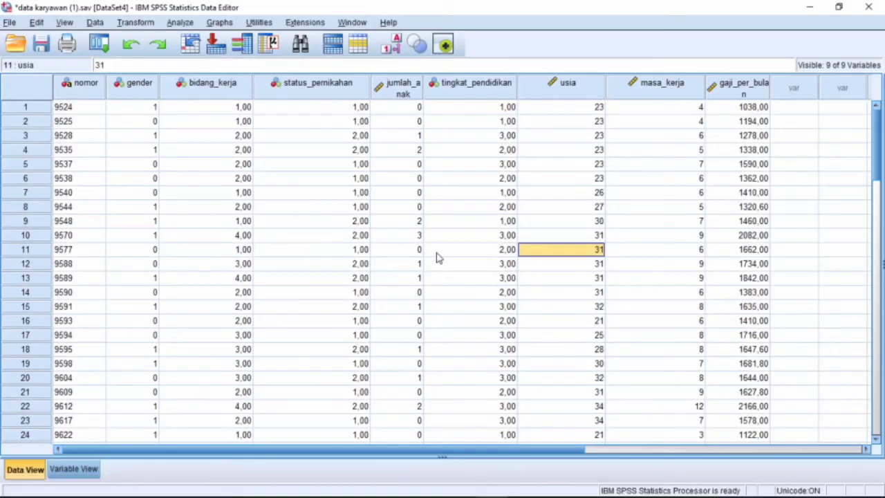
Set the usia values to 21 for rows 1 through 8 and to 31 for row 9 in the data.
{"action": "left_click", "coordinate": [580, 108]}
{"action": "type", "text": "21"}
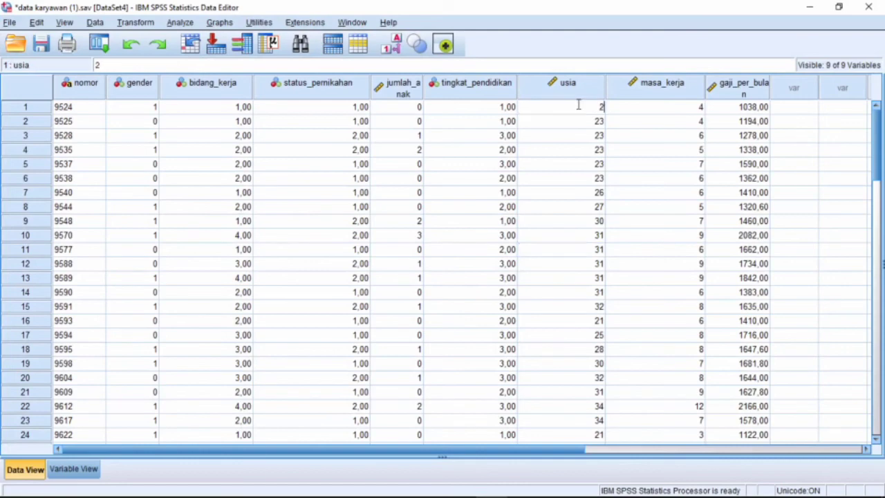
{"action": "key", "text": "Return"}
{"action": "type", "text": "21"}
{"action": "key", "text": "Return"}
{"action": "type", "text": "21"}
{"action": "key", "text": "Return"}
{"action": "type", "text": "21 21"}
{"action": "key", "text": "Return"}
{"action": "type", "text": "21"}
{"action": "key", "text": "Return"}
{"action": "type", "text": "21"}
{"action": "key", "text": "Return"}
{"action": "type", "text": "21"}
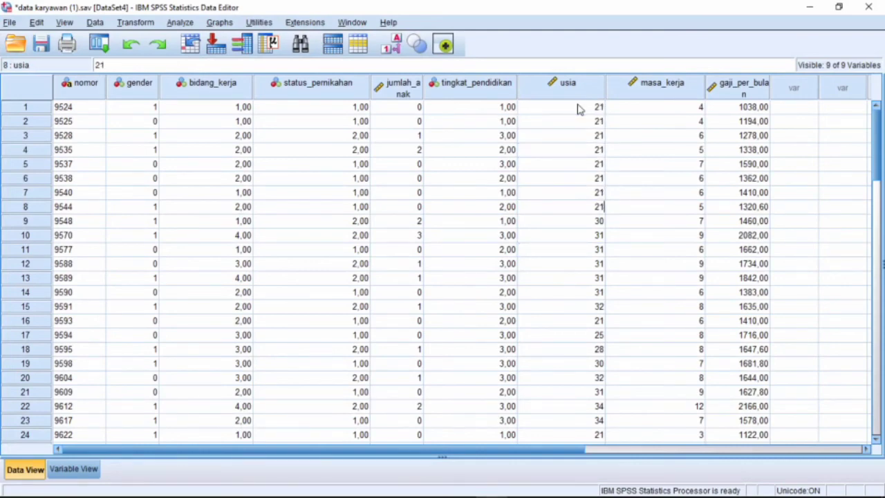
{"action": "key", "text": "Return"}
{"action": "type", "text": "31"}
{"action": "key", "text": "Return"}
{"action": "type", "text": "2"}
Set gaji_per_bulan for rows 1 through 5 to 1031, 1131, 1231, 1331 and 1531.
{"action": "left_click", "coordinate": [720, 110]}
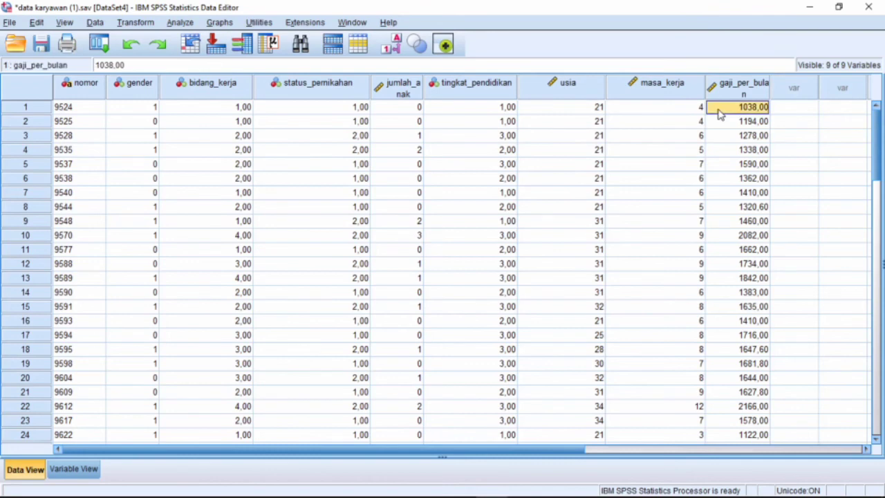
{"action": "type", "text": "1031"}
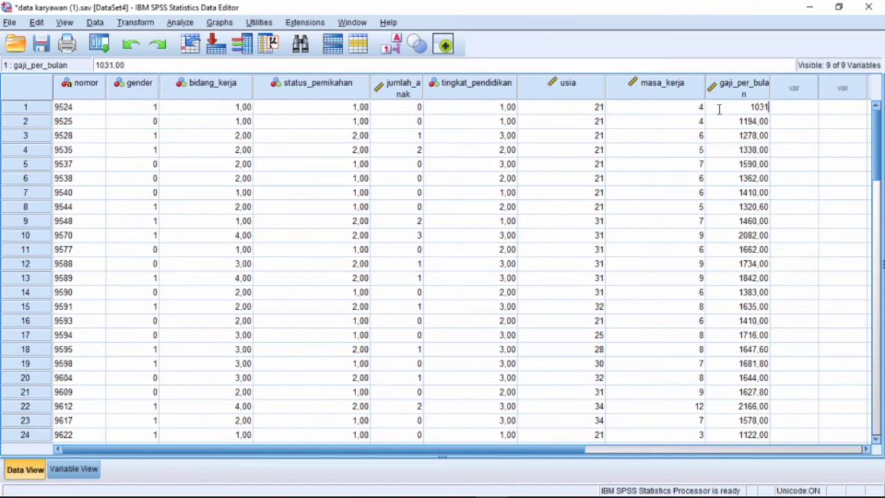
{"action": "key", "text": "Return"}
{"action": "type", "text": "11"}
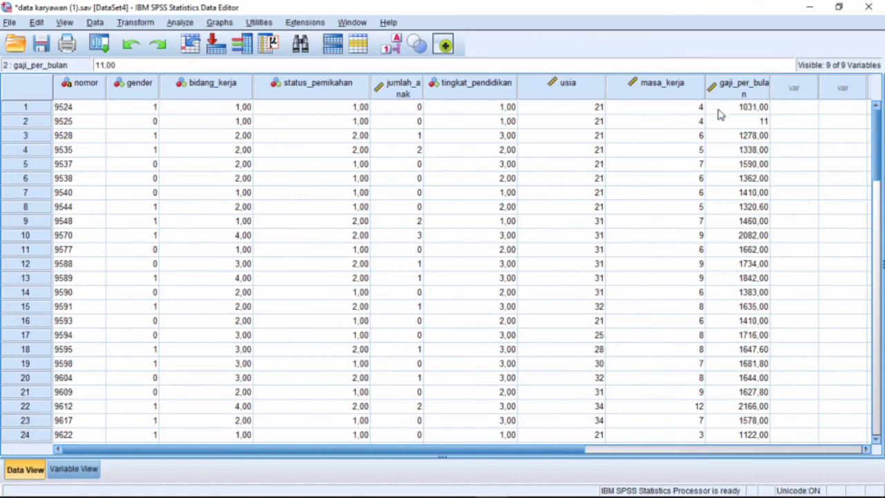
{"action": "type", "text": "31"}
{"action": "key", "text": "Return"}
{"action": "type", "text": "1"}
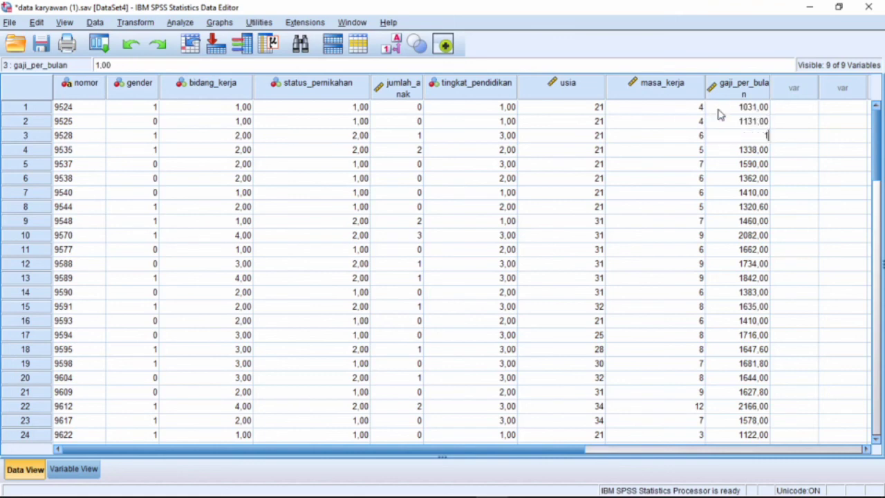
{"action": "type", "text": "231"}
{"action": "key", "text": "Return"}
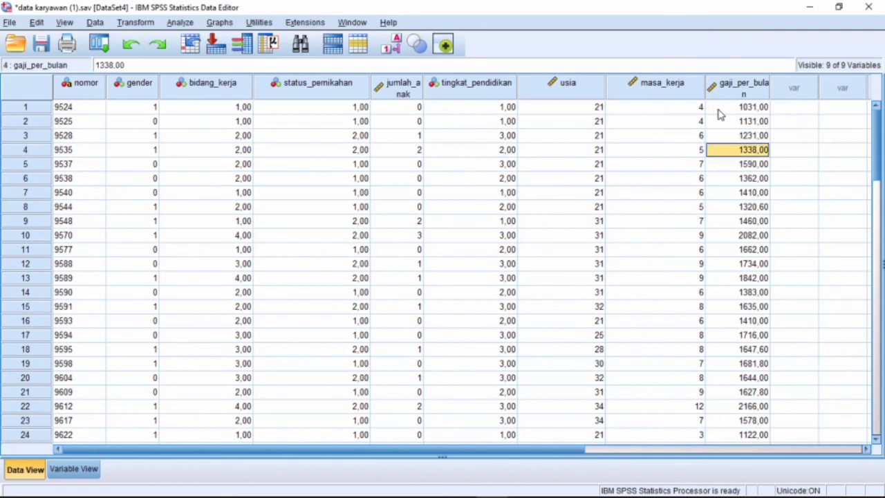
{"action": "type", "text": "1331"}
{"action": "key", "text": "Return"}
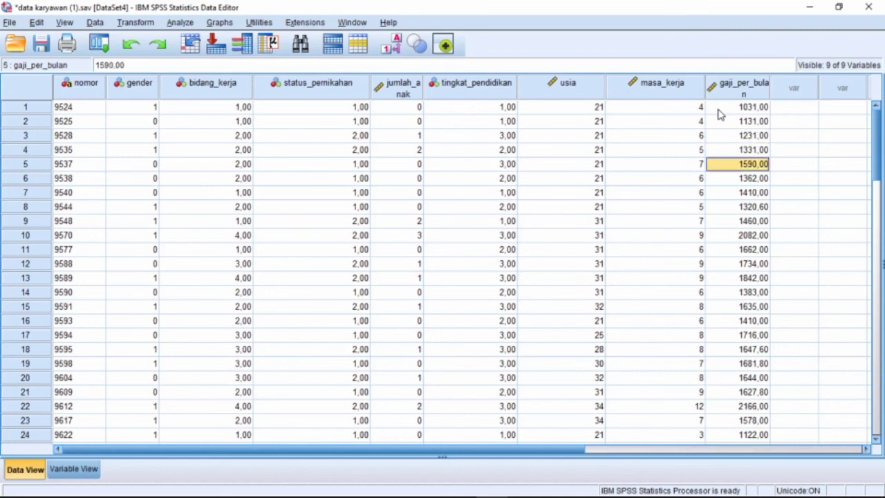
{"action": "type", "text": "1531"}
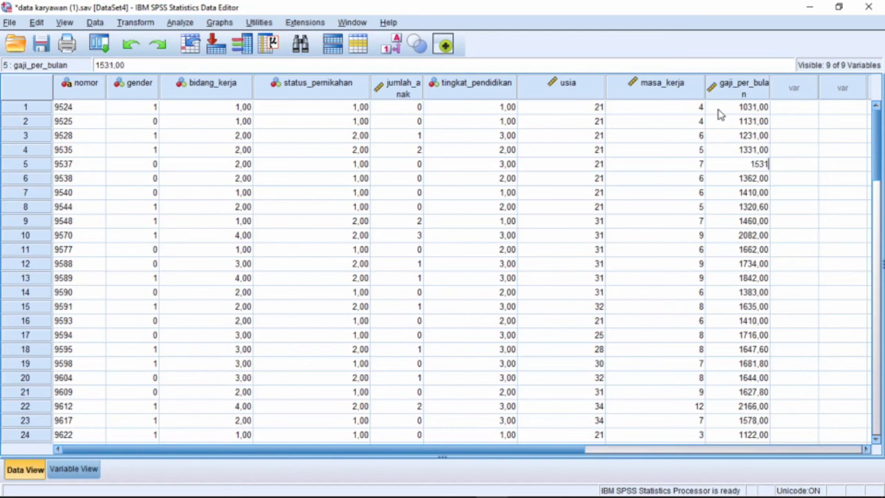
{"action": "key", "text": "Return"}
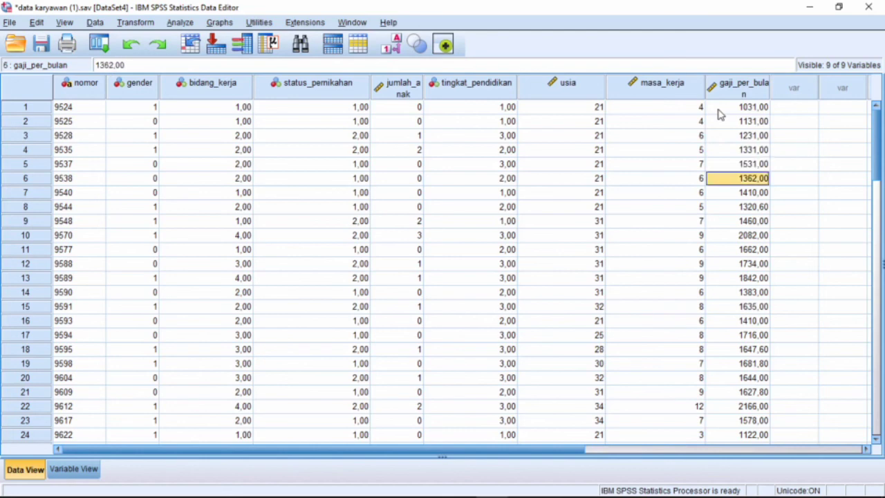